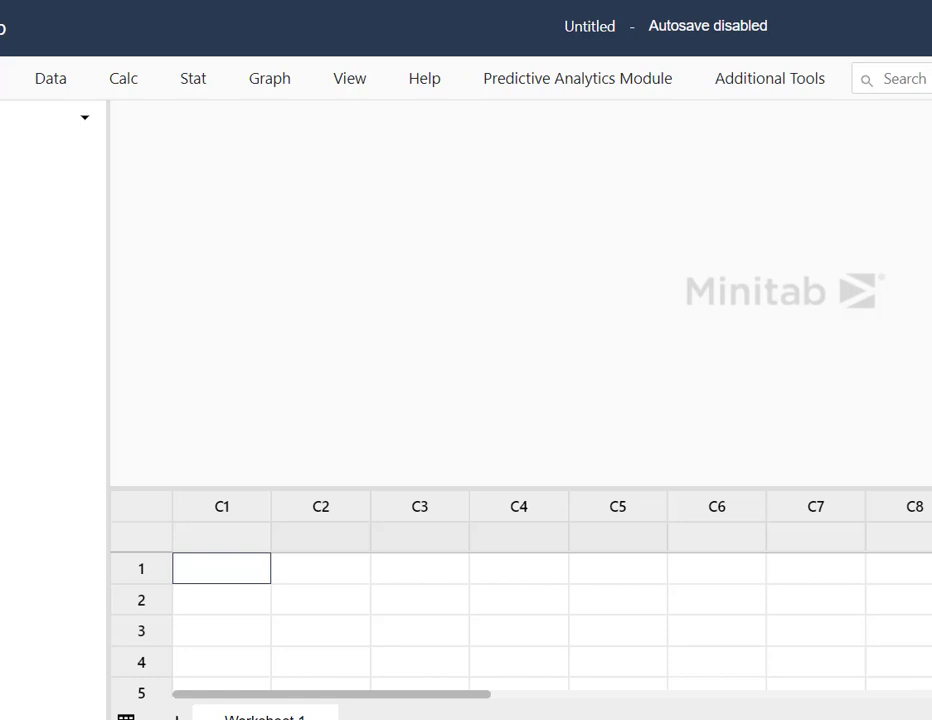
# Handwrite P(x ≥ 8) on the screen with the annotation pen
pyautogui.click(177, 130)
pyautogui.moveTo(185, 120)
pyautogui.mouseDown()
pyautogui.moveTo(183, 155)
pyautogui.moveTo(189, 122)
pyautogui.moveTo(206, 130)
pyautogui.moveTo(193, 142)
pyautogui.moveTo(214, 162)
pyautogui.moveTo(239, 156)
pyautogui.moveTo(246, 143)
pyautogui.moveTo(236, 152)
pyautogui.moveTo(279, 145)
pyautogui.moveTo(268, 149)
pyautogui.moveTo(280, 155)
pyautogui.moveTo(312, 131)
pyautogui.moveTo(300, 158)
pyautogui.moveTo(310, 125)
pyautogui.mouseUp()
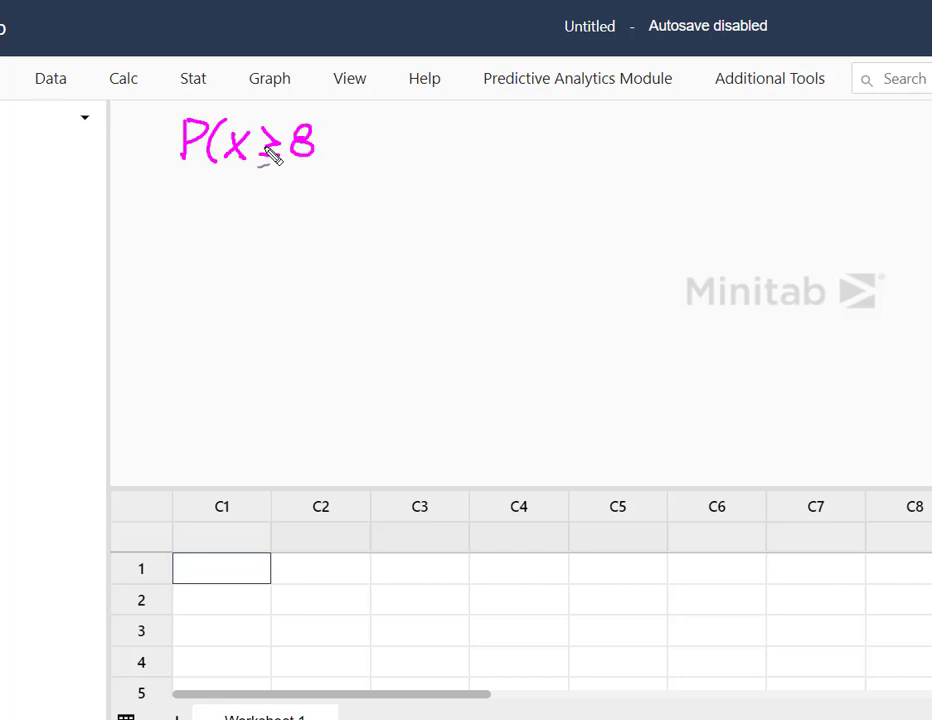
pyautogui.moveTo(263, 162); pyautogui.dragTo(285, 161)
pyautogui.moveTo(326, 124); pyautogui.dragTo(323, 166)
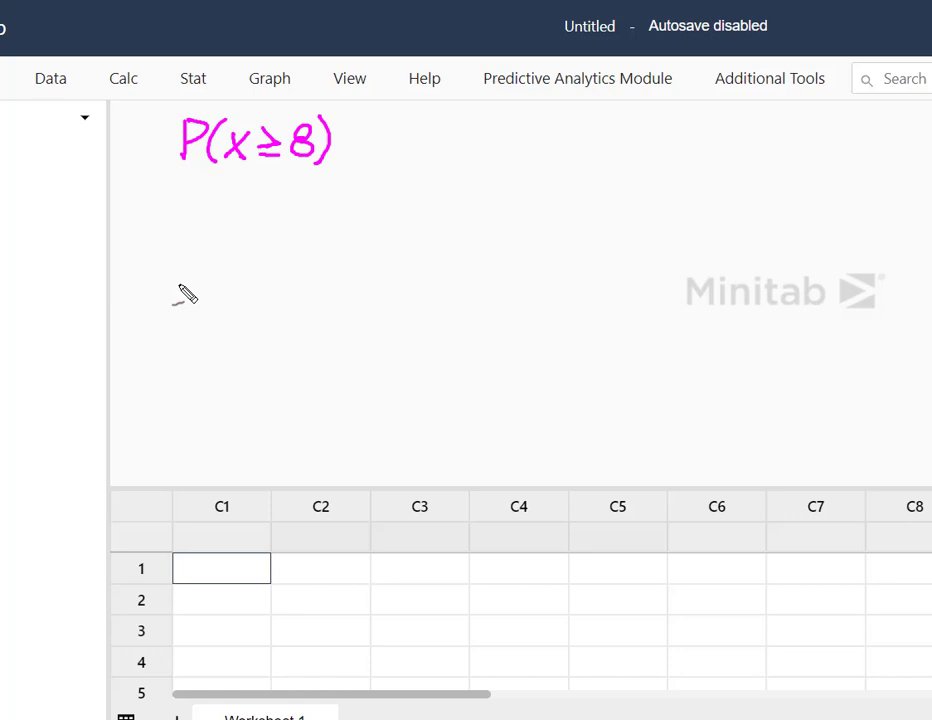
# Draw a 0-to-∞ number line, bracket [8, ∞] and mark 0 to 7 with a leftward arrow
pyautogui.moveTo(178, 284)
pyautogui.mouseDown()
pyautogui.moveTo(766, 272)
pyautogui.moveTo(753, 304)
pyautogui.moveTo(792, 294)
pyautogui.mouseUp()
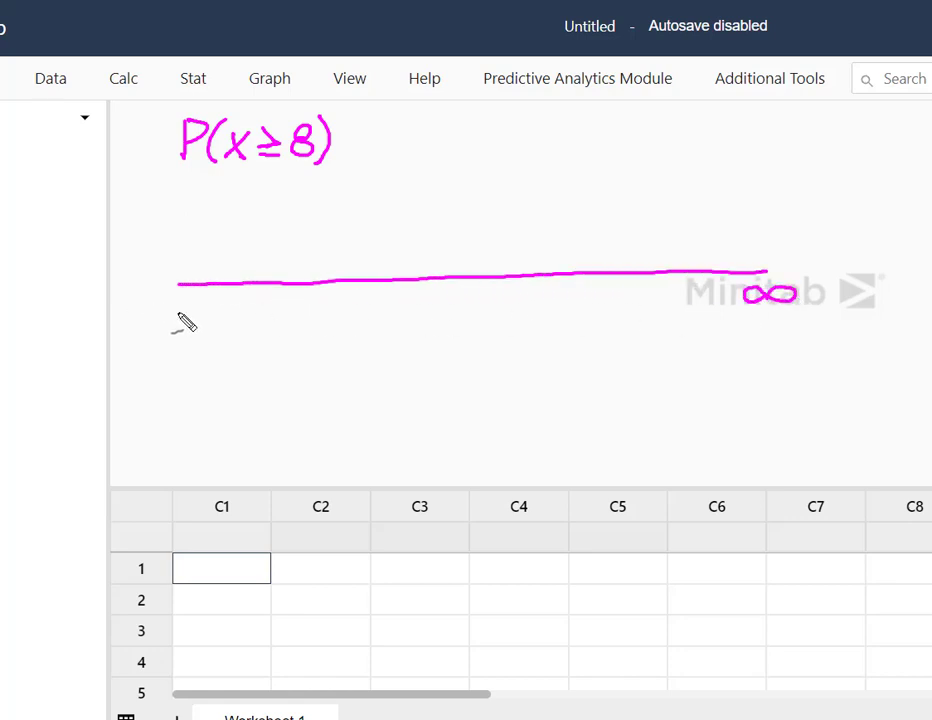
pyautogui.moveTo(184, 292); pyautogui.dragTo(190, 318)
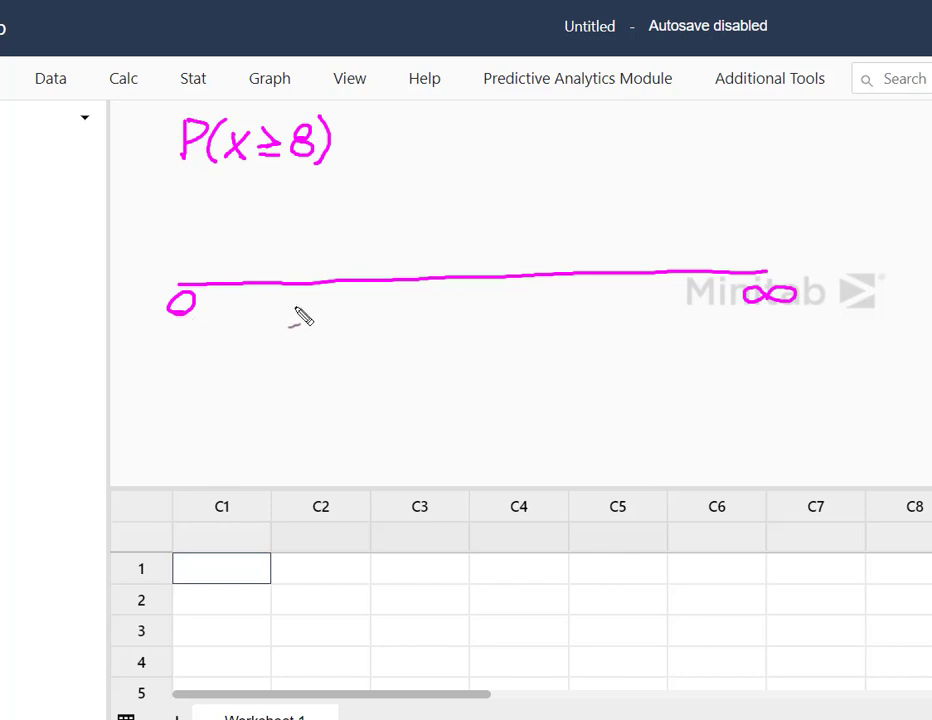
pyautogui.moveTo(420, 299)
pyautogui.mouseDown()
pyautogui.moveTo(440, 287)
pyautogui.moveTo(439, 300)
pyautogui.mouseUp()
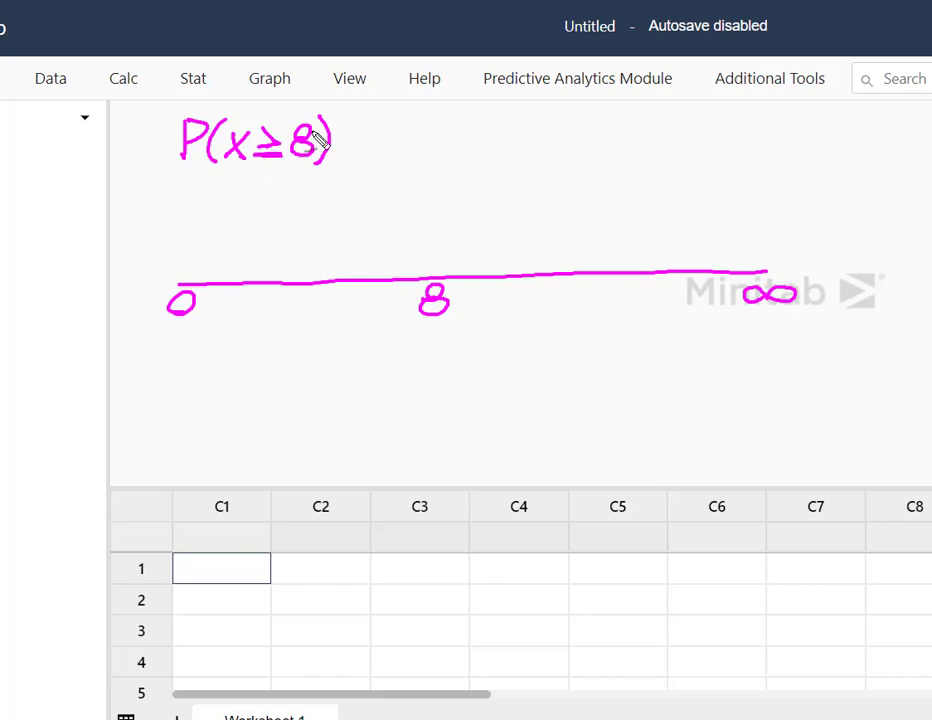
pyautogui.moveTo(446, 238)
pyautogui.mouseDown()
pyautogui.moveTo(410, 243)
pyautogui.moveTo(403, 303)
pyautogui.moveTo(418, 333)
pyautogui.moveTo(456, 332)
pyautogui.mouseUp()
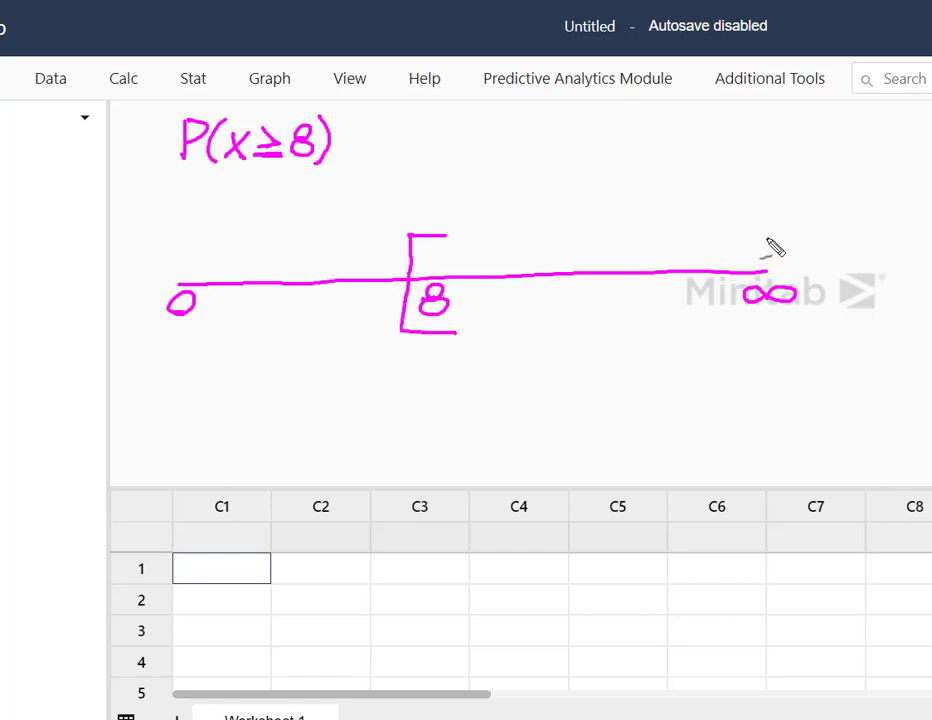
pyautogui.moveTo(763, 239)
pyautogui.mouseDown()
pyautogui.moveTo(817, 239)
pyautogui.moveTo(817, 340)
pyautogui.moveTo(786, 338)
pyautogui.mouseUp()
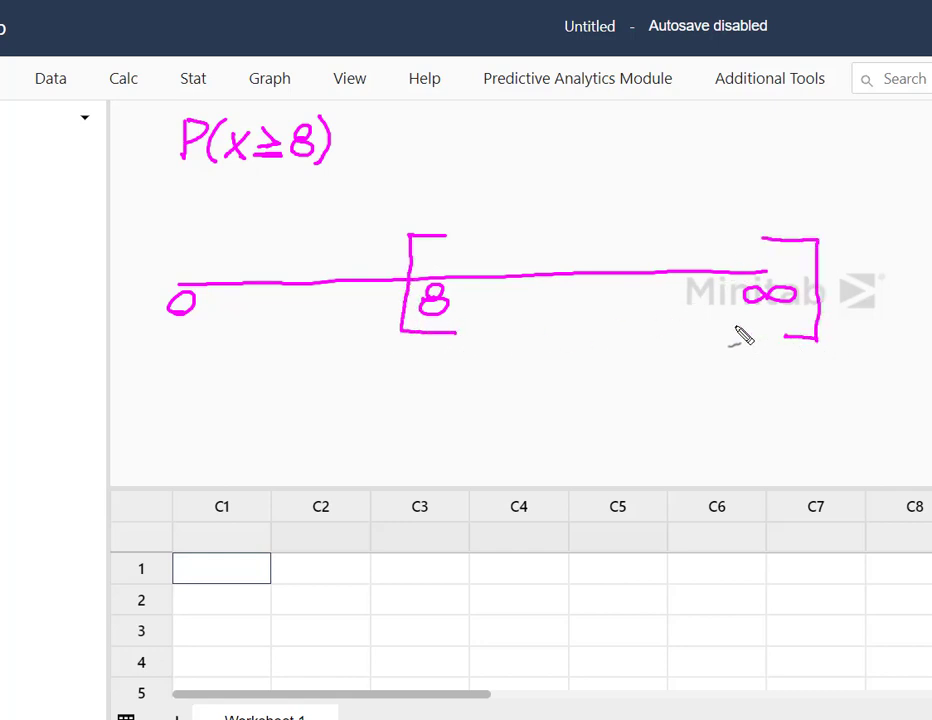
pyautogui.moveTo(387, 294); pyautogui.dragTo(377, 319)
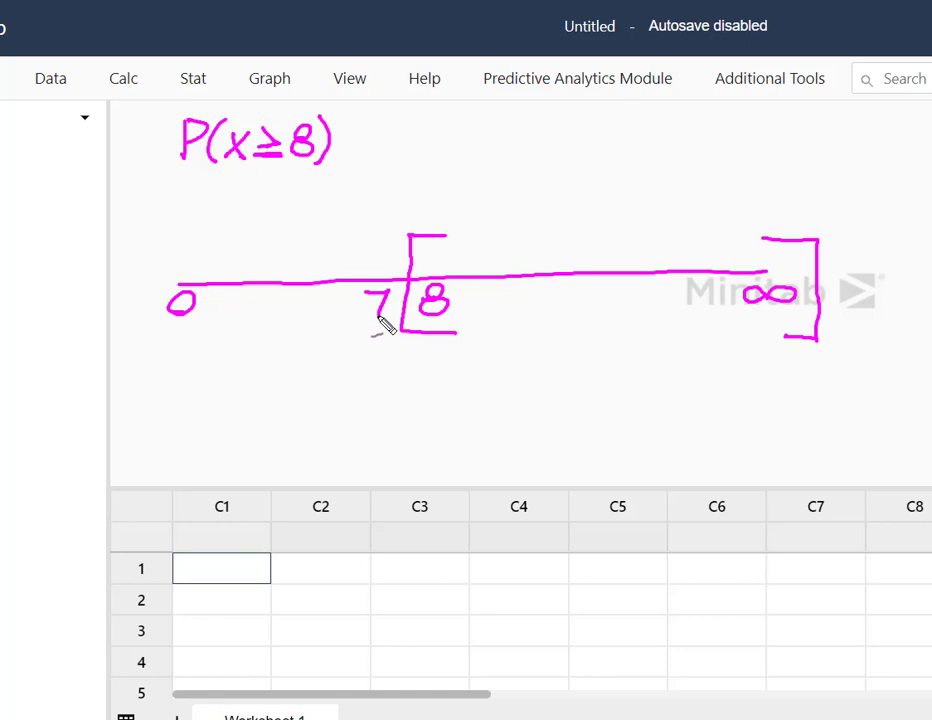
pyautogui.moveTo(383, 232)
pyautogui.mouseDown()
pyautogui.moveTo(154, 232)
pyautogui.moveTo(173, 214)
pyautogui.moveTo(149, 292)
pyautogui.moveTo(168, 327)
pyautogui.mouseUp()
pyautogui.moveTo(398, 262)
pyautogui.mouseDown()
pyautogui.moveTo(407, 292)
pyautogui.moveTo(374, 336)
pyautogui.mouseUp()
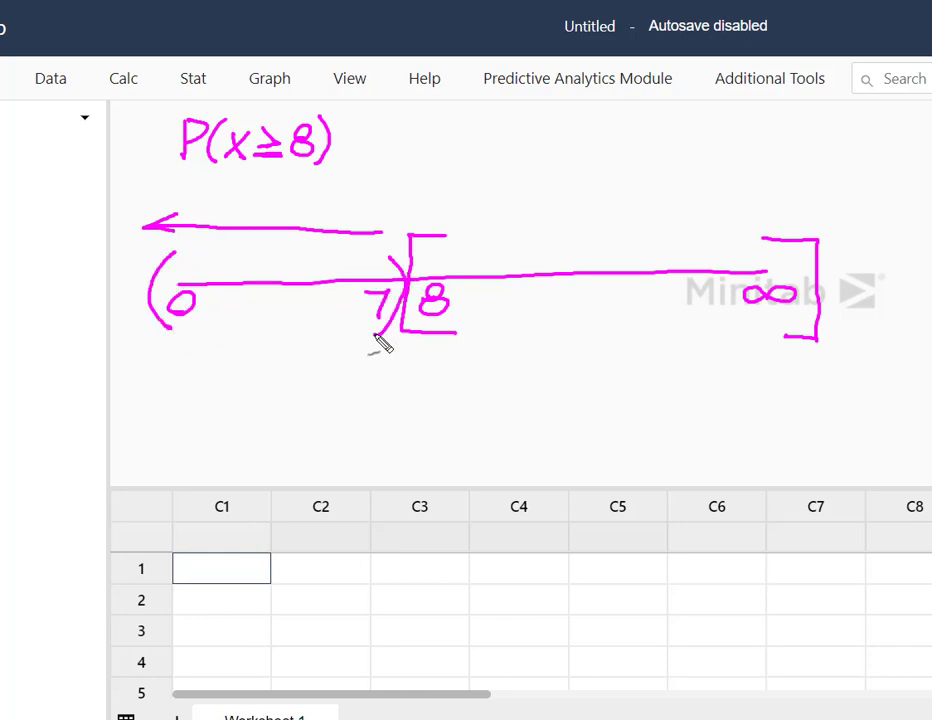
# Brace 0–7 and sketch two ovals joined by + equalling 1, starring the first and ticking the second
pyautogui.moveTo(183, 350)
pyautogui.mouseDown()
pyautogui.moveTo(340, 345)
pyautogui.moveTo(187, 374)
pyautogui.moveTo(200, 416)
pyautogui.moveTo(309, 434)
pyautogui.moveTo(383, 414)
pyautogui.moveTo(359, 369)
pyautogui.moveTo(334, 366)
pyautogui.moveTo(349, 365)
pyautogui.moveTo(428, 389)
pyautogui.mouseUp()
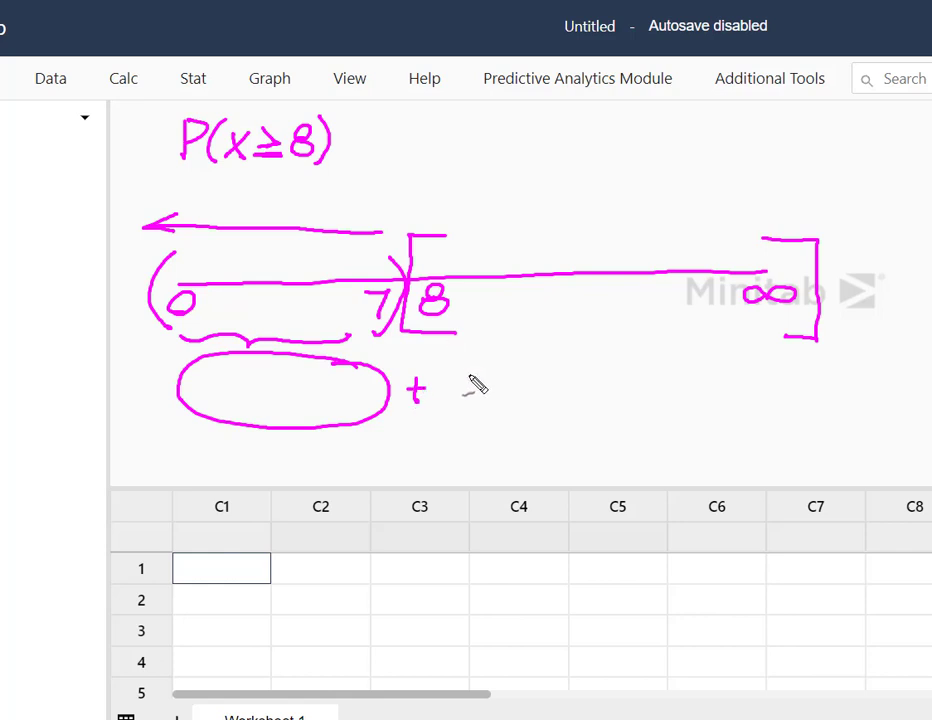
pyautogui.moveTo(628, 366)
pyautogui.mouseDown()
pyautogui.moveTo(476, 394)
pyautogui.moveTo(496, 428)
pyautogui.moveTo(610, 431)
pyautogui.moveTo(656, 404)
pyautogui.moveTo(630, 376)
pyautogui.moveTo(698, 392)
pyautogui.mouseUp()
pyautogui.moveTo(680, 401)
pyautogui.mouseDown()
pyautogui.moveTo(718, 400)
pyautogui.moveTo(737, 420)
pyautogui.moveTo(757, 419)
pyautogui.mouseUp()
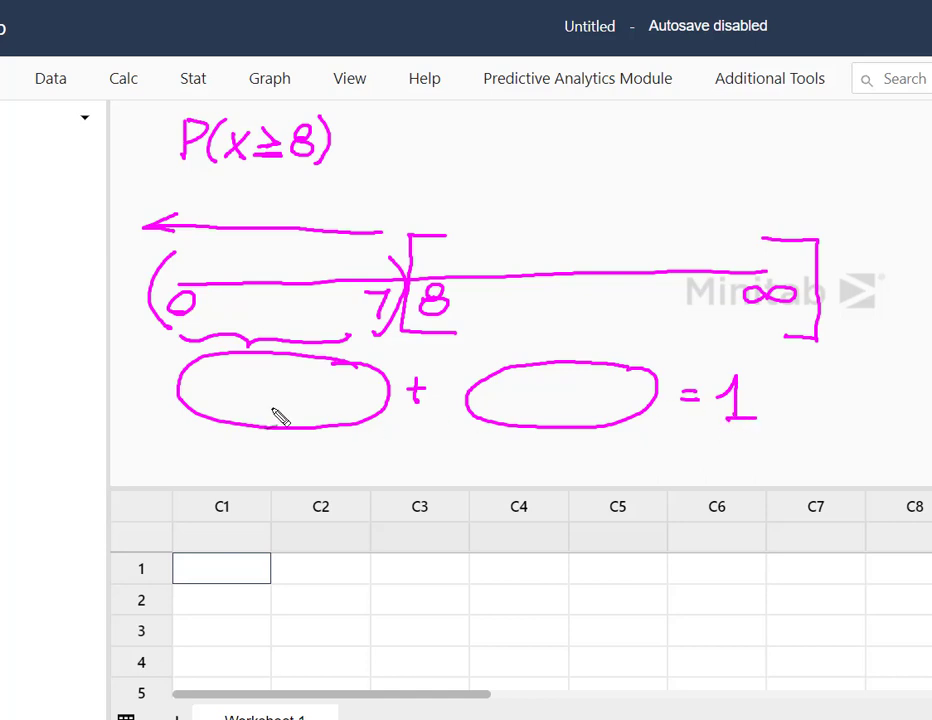
pyautogui.moveTo(262, 375)
pyautogui.mouseDown()
pyautogui.moveTo(286, 402)
pyautogui.moveTo(288, 391)
pyautogui.moveTo(266, 410)
pyautogui.moveTo(298, 391)
pyautogui.mouseUp()
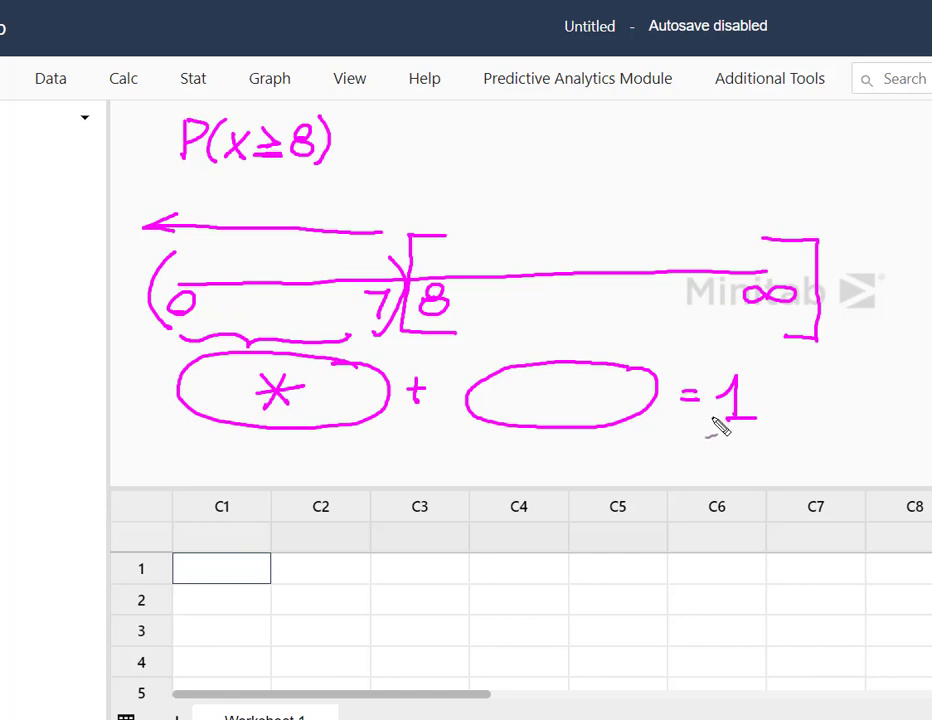
pyautogui.moveTo(710, 419); pyautogui.dragTo(756, 418)
pyautogui.moveTo(545, 397)
pyautogui.mouseDown()
pyautogui.moveTo(557, 418)
pyautogui.moveTo(597, 370)
pyautogui.mouseUp()
# Clear the annotations and open Calc > Probability Distributions > Cumulative Probability
pyautogui.press('Escape')
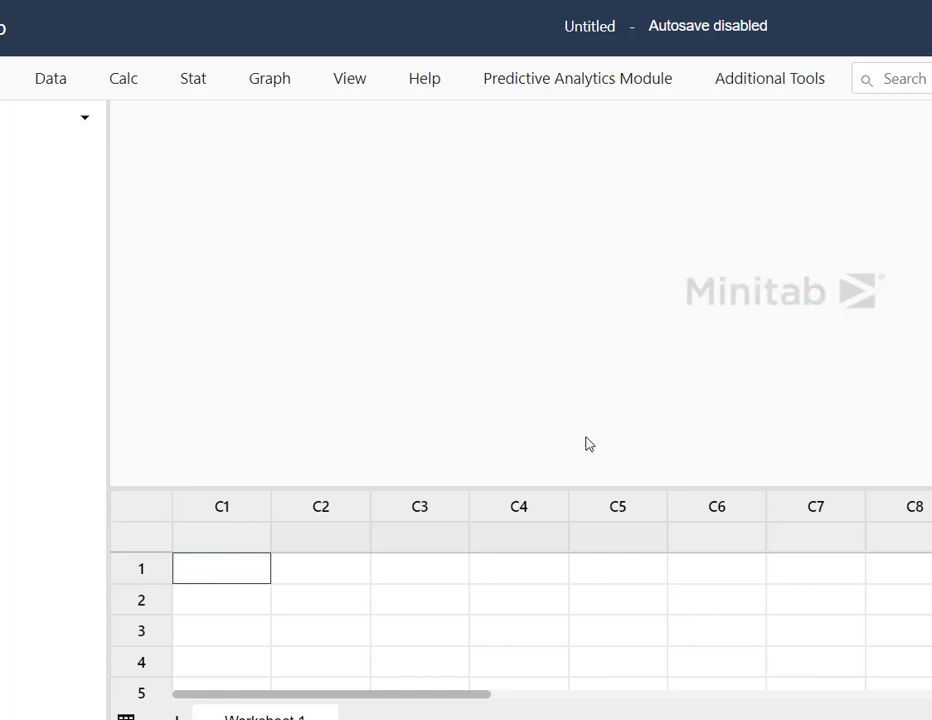
pyautogui.click(125, 84)
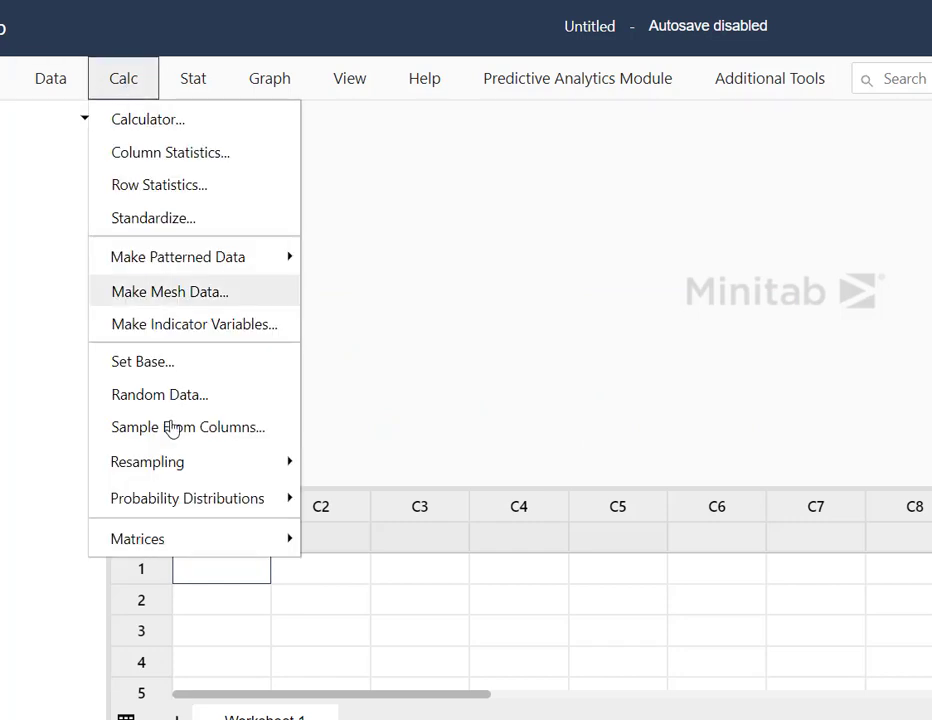
pyautogui.moveTo(195, 507)
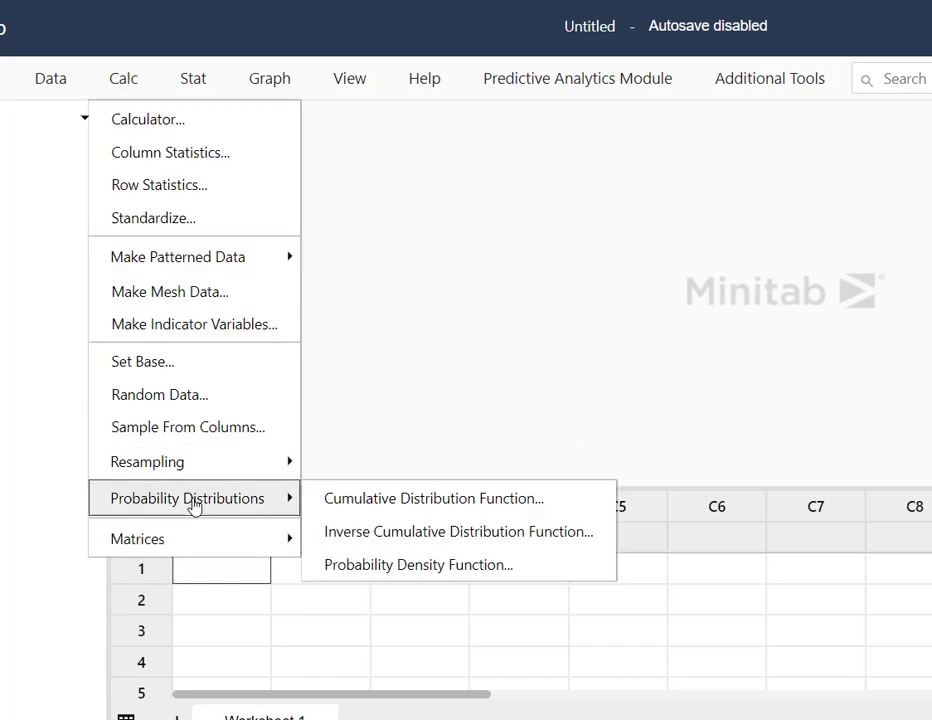
pyautogui.click(456, 501)
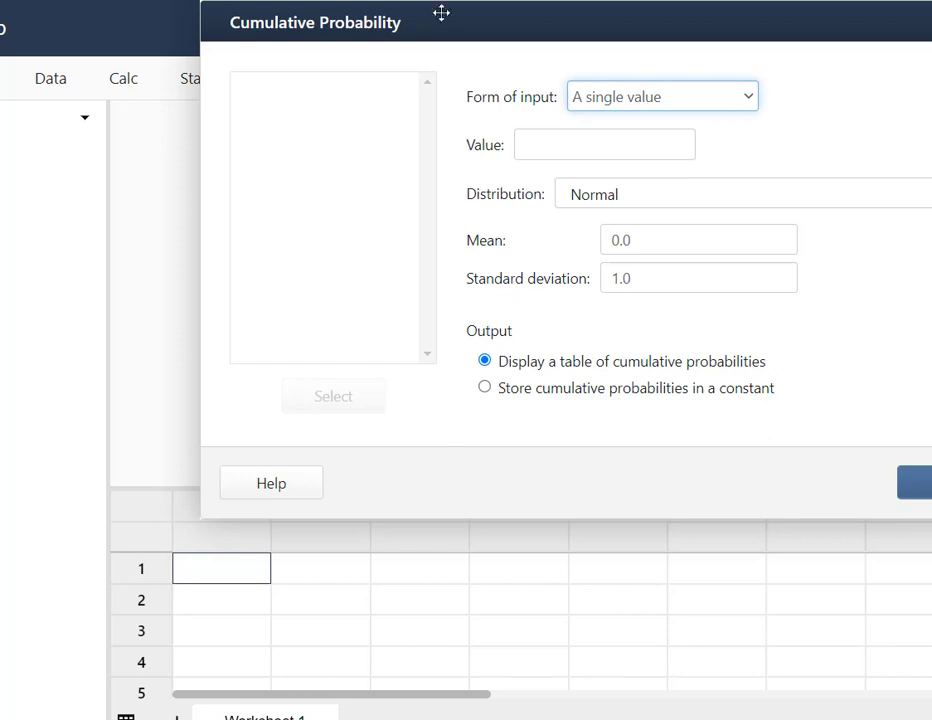
pyautogui.moveTo(444, 16); pyautogui.dragTo(245, 18)
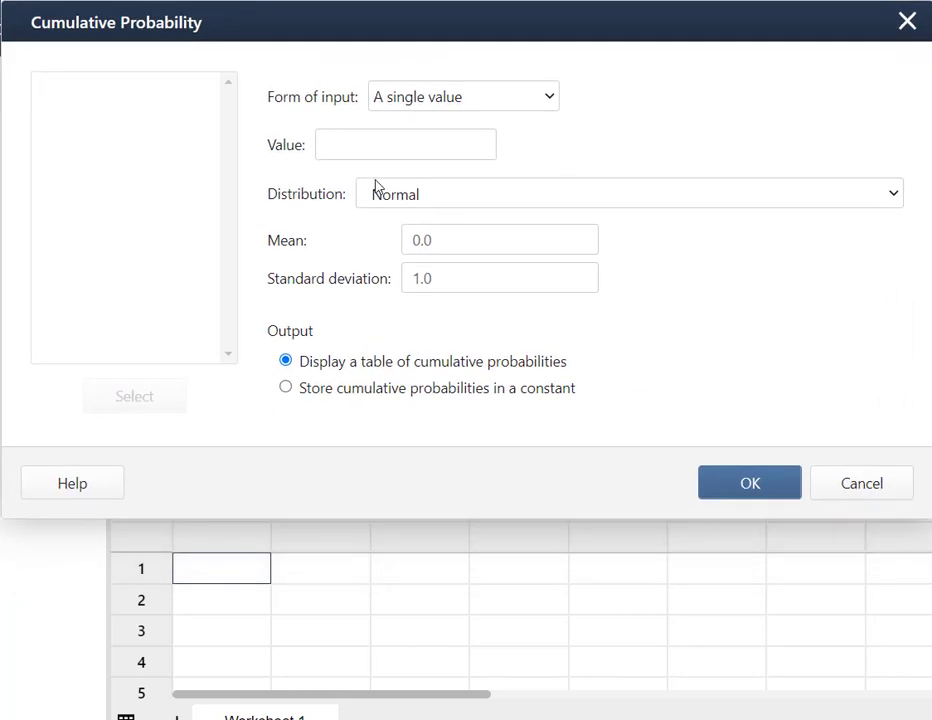
# Compute the Poisson cumulative probability for x = 7 with mean 6, giving 0.743980
pyautogui.click(382, 156)
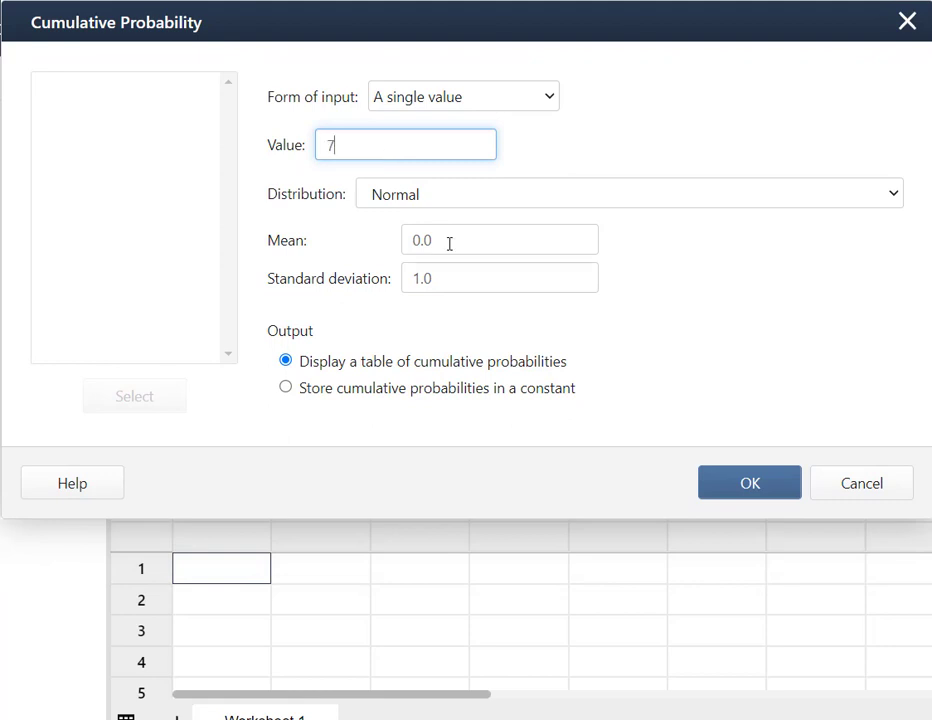
pyautogui.click(456, 207)
pyautogui.scroll(-2, 483, 670)
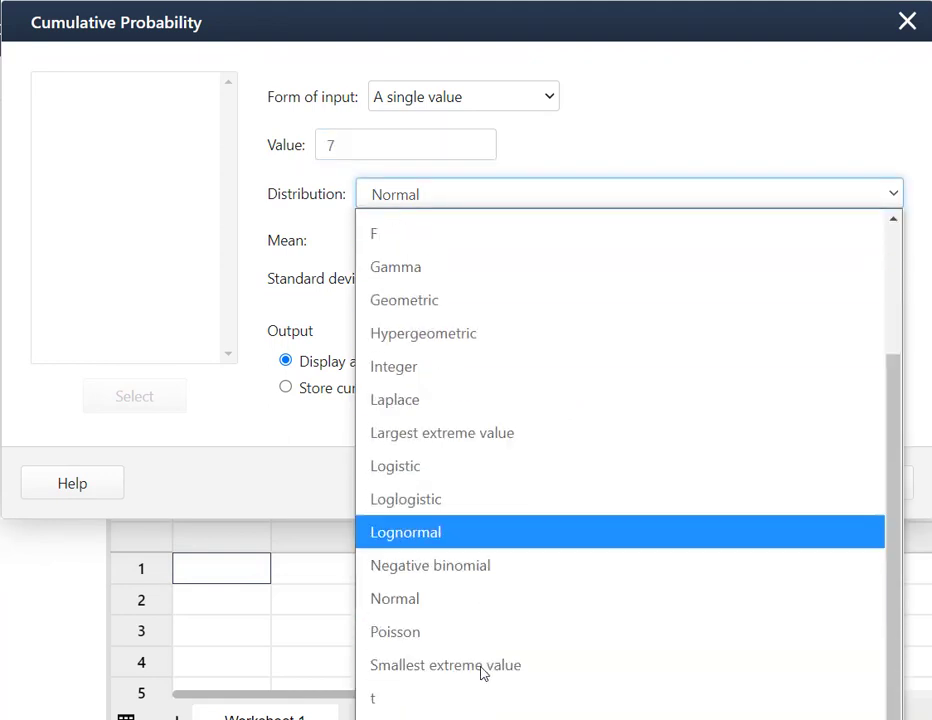
pyautogui.click(425, 595)
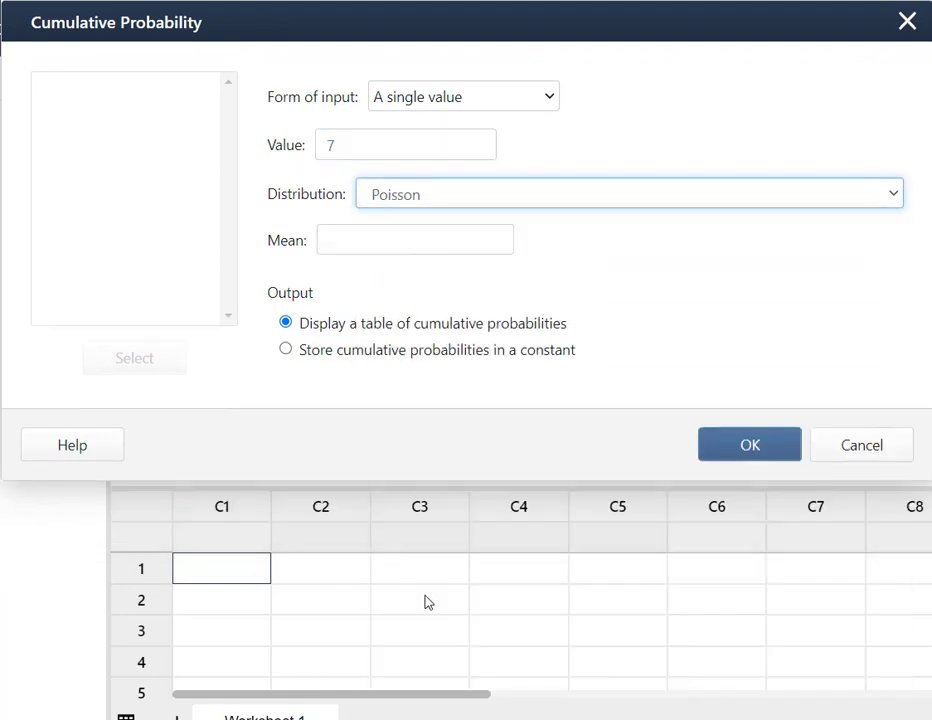
pyautogui.click(361, 244)
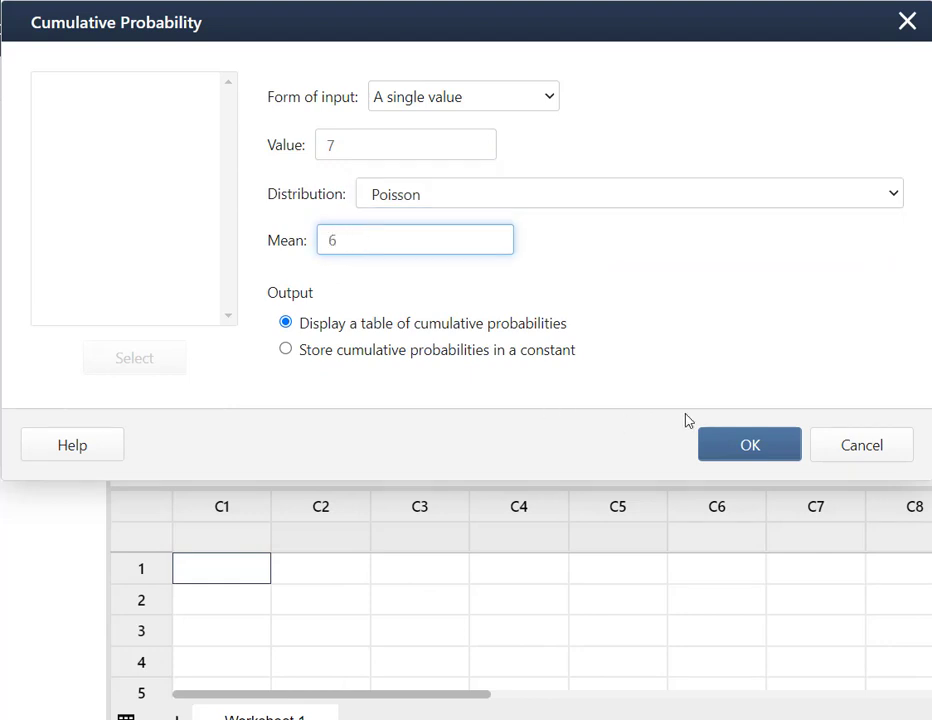
pyautogui.click(720, 443)
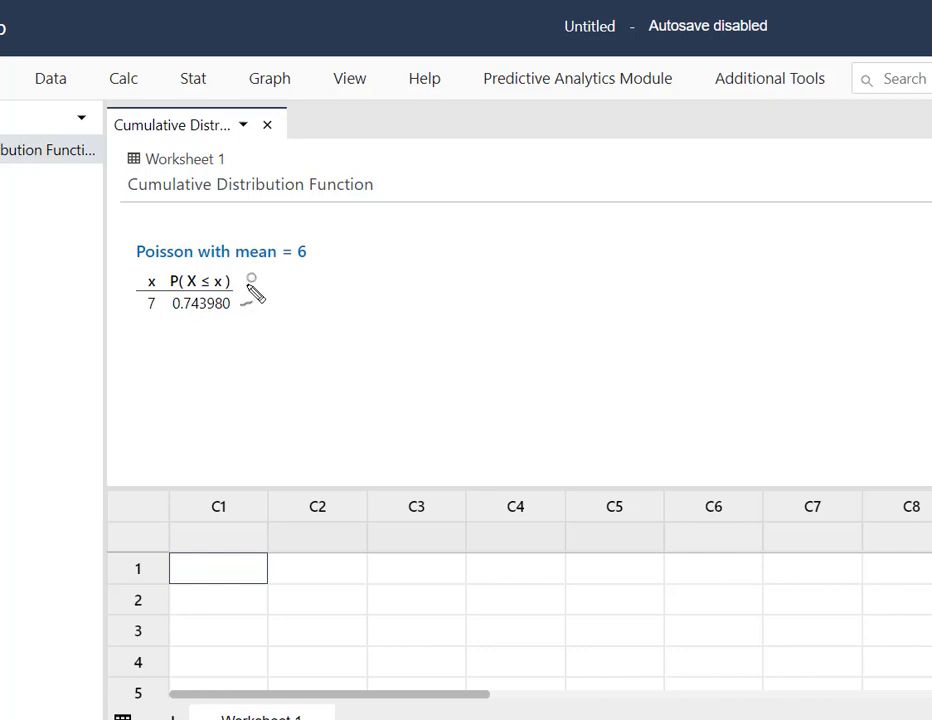
# Write 0→7 and 8→∞ beside the result table and begin the '1' below it
pyautogui.moveTo(266, 276)
pyautogui.mouseDown()
pyautogui.moveTo(300, 287)
pyautogui.moveTo(293, 295)
pyautogui.moveTo(302, 276)
pyautogui.moveTo(322, 273)
pyautogui.moveTo(316, 300)
pyautogui.moveTo(358, 272)
pyautogui.moveTo(349, 293)
pyautogui.moveTo(354, 285)
pyautogui.moveTo(445, 297)
pyautogui.mouseUp()
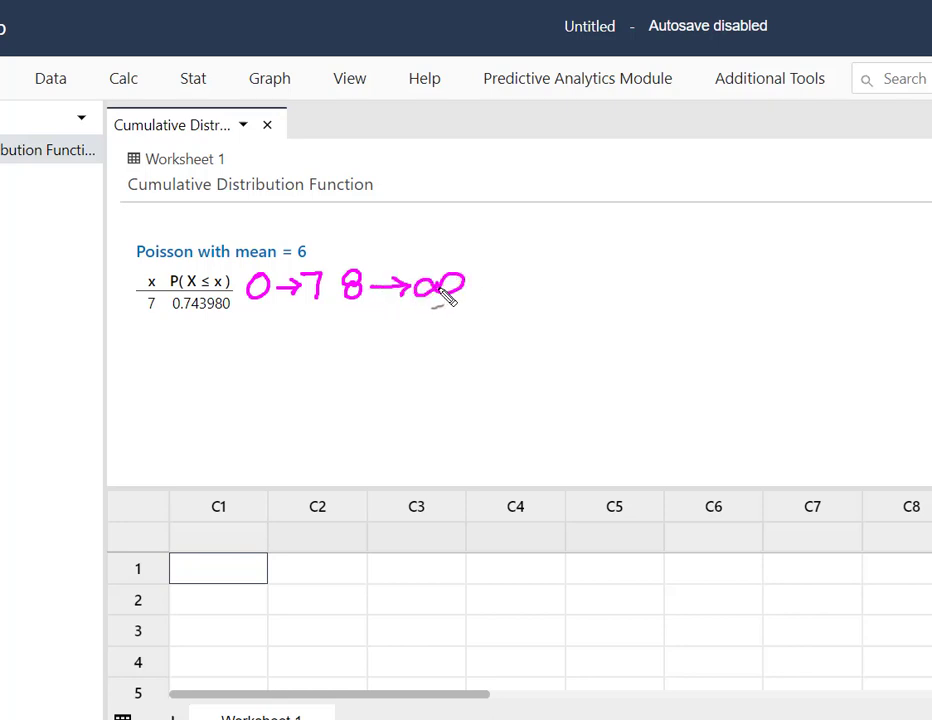
pyautogui.moveTo(188, 338)
pyautogui.mouseDown()
pyautogui.moveTo(216, 353)
pyautogui.moveTo(236, 362)
pyautogui.moveTo(260, 343)
pyautogui.moveTo(256, 367)
pyautogui.moveTo(277, 343)
pyautogui.moveTo(280, 357)
pyautogui.moveTo(278, 343)
pyautogui.moveTo(272, 357)
pyautogui.moveTo(292, 345)
pyautogui.moveTo(303, 363)
pyautogui.moveTo(315, 349)
pyautogui.moveTo(306, 347)
pyautogui.moveTo(313, 361)
pyautogui.moveTo(340, 345)
pyautogui.moveTo(395, 348)
pyautogui.mouseUp()
# Write 1 − .743980 = 0.25602, label it 8→ and 0-7, and box the answer
pyautogui.click(233, 362)
pyautogui.moveTo(378, 357)
pyautogui.mouseDown()
pyautogui.moveTo(427, 348)
pyautogui.moveTo(436, 374)
pyautogui.moveTo(460, 358)
pyautogui.moveTo(463, 374)
pyautogui.moveTo(470, 359)
pyautogui.moveTo(475, 376)
pyautogui.moveTo(475, 356)
pyautogui.moveTo(505, 358)
pyautogui.moveTo(511, 368)
pyautogui.moveTo(566, 374)
pyautogui.mouseUp()
pyautogui.click(431, 370)
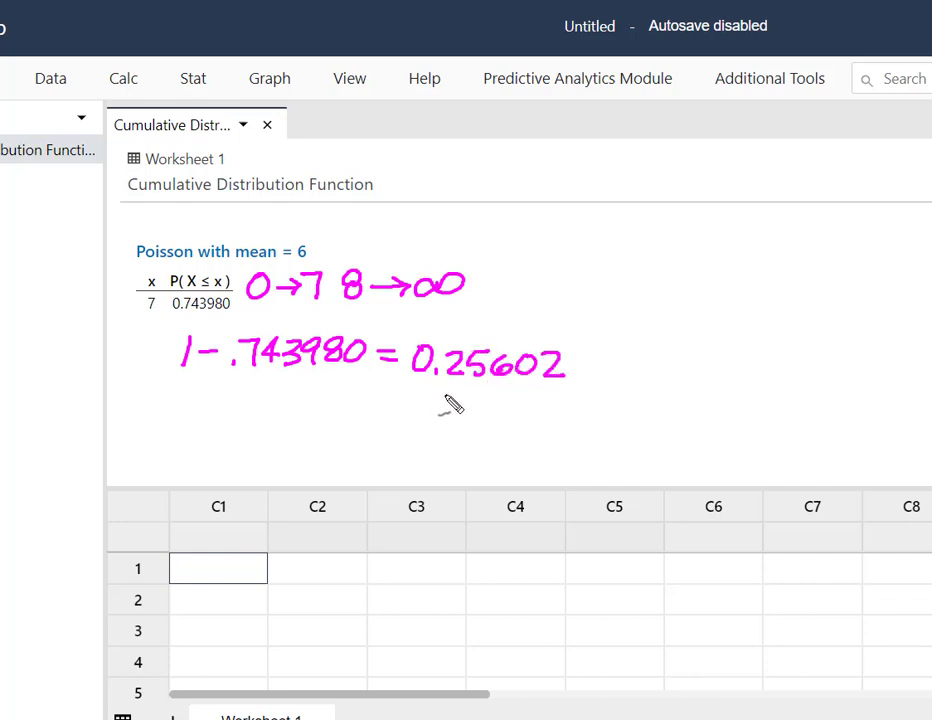
pyautogui.moveTo(450, 388); pyautogui.dragTo(452, 405)
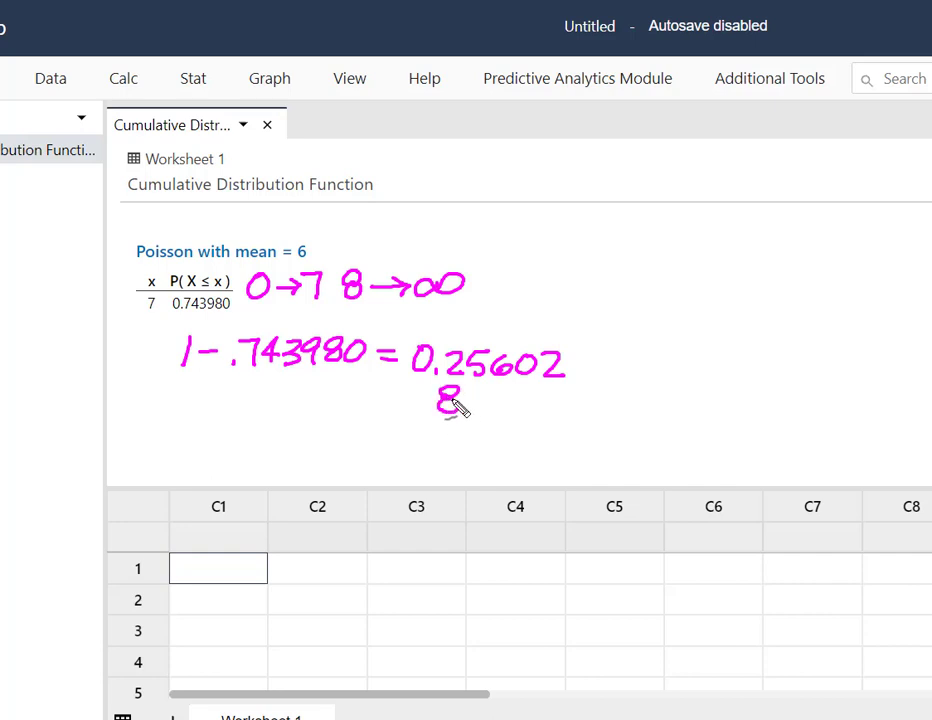
pyautogui.moveTo(521, 409); pyautogui.dragTo(530, 410)
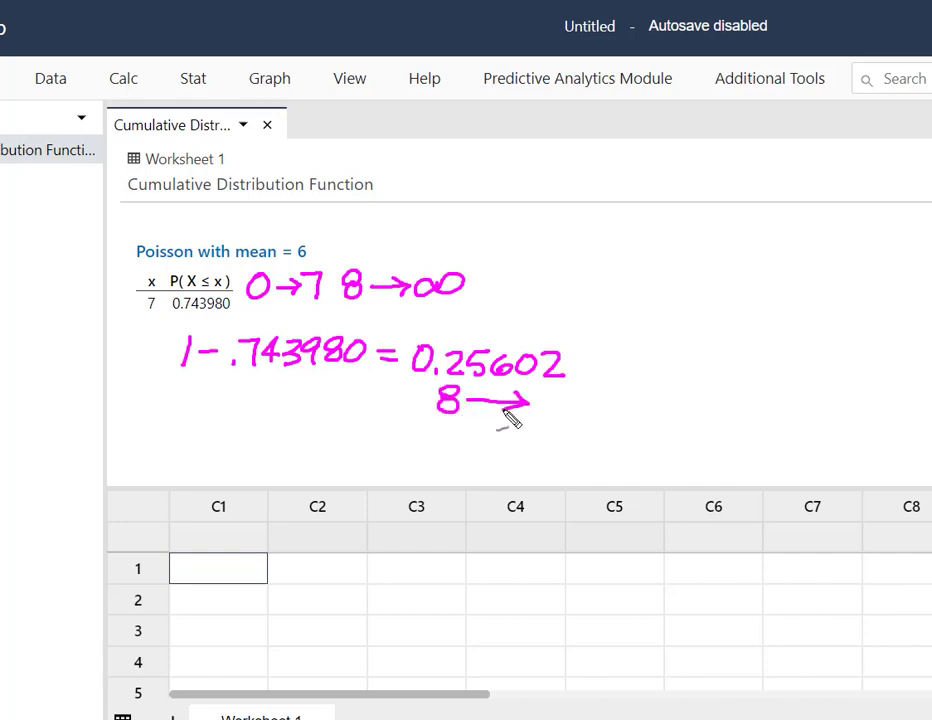
pyautogui.moveTo(258, 387)
pyautogui.mouseDown()
pyautogui.moveTo(268, 398)
pyautogui.moveTo(258, 388)
pyautogui.moveTo(330, 398)
pyautogui.moveTo(321, 412)
pyautogui.mouseUp()
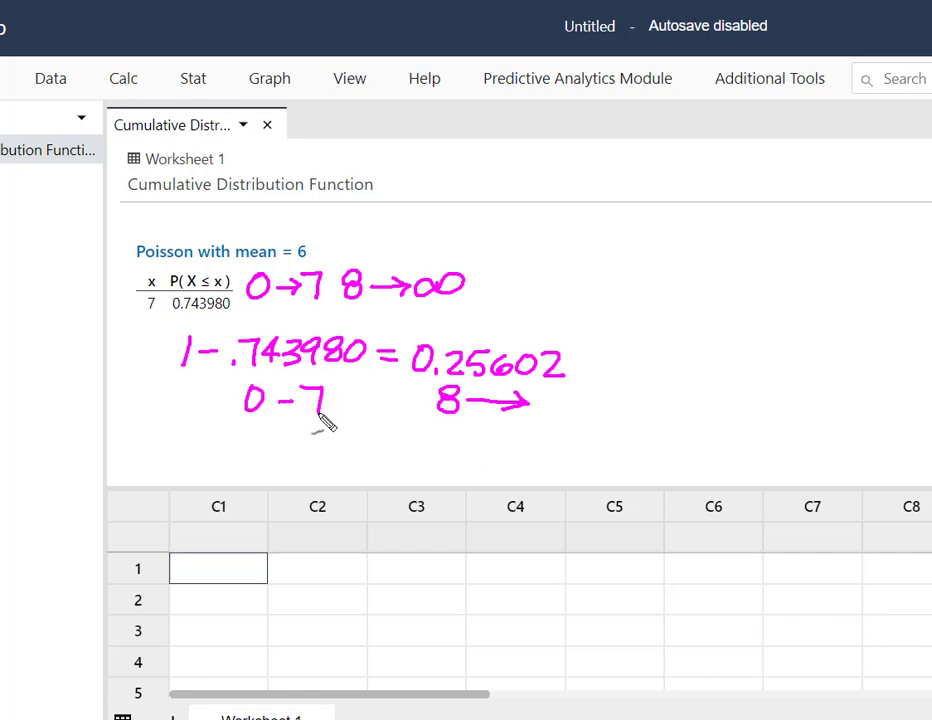
pyautogui.moveTo(575, 333)
pyautogui.mouseDown()
pyautogui.moveTo(420, 334)
pyautogui.moveTo(392, 425)
pyautogui.moveTo(603, 438)
pyautogui.moveTo(608, 356)
pyautogui.moveTo(563, 326)
pyautogui.mouseUp()
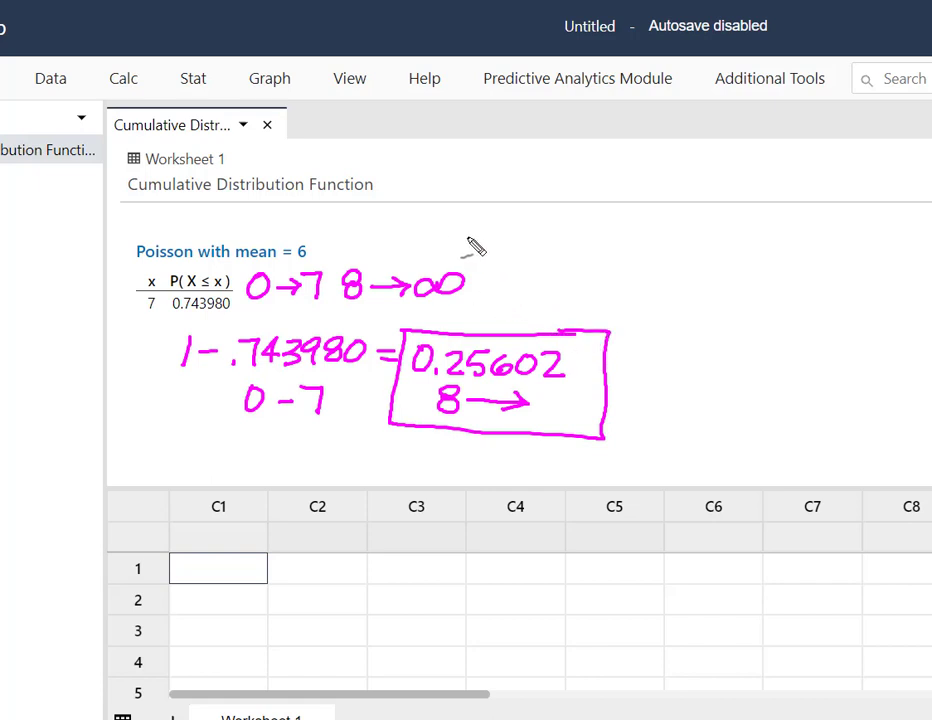
# Add '> or ≥', draw an arrow to the P(X ≤ x) header, and circle the '1 −'
pyautogui.moveTo(427, 208)
pyautogui.mouseDown()
pyautogui.moveTo(450, 232)
pyautogui.moveTo(418, 237)
pyautogui.mouseUp()
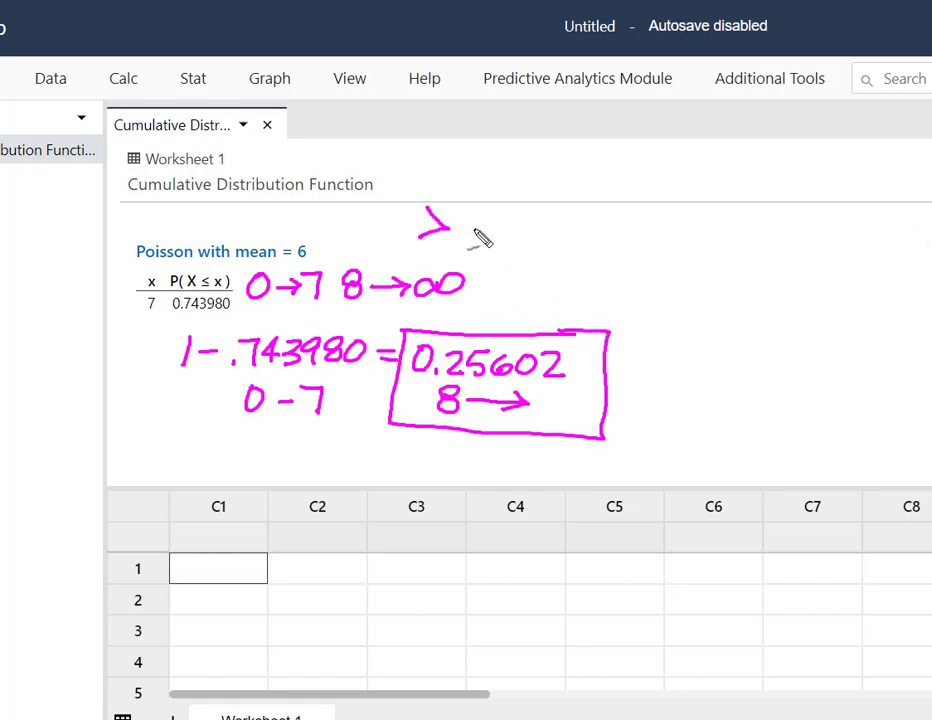
pyautogui.moveTo(486, 228)
pyautogui.mouseDown()
pyautogui.moveTo(532, 216)
pyautogui.moveTo(515, 232)
pyautogui.moveTo(548, 238)
pyautogui.mouseUp()
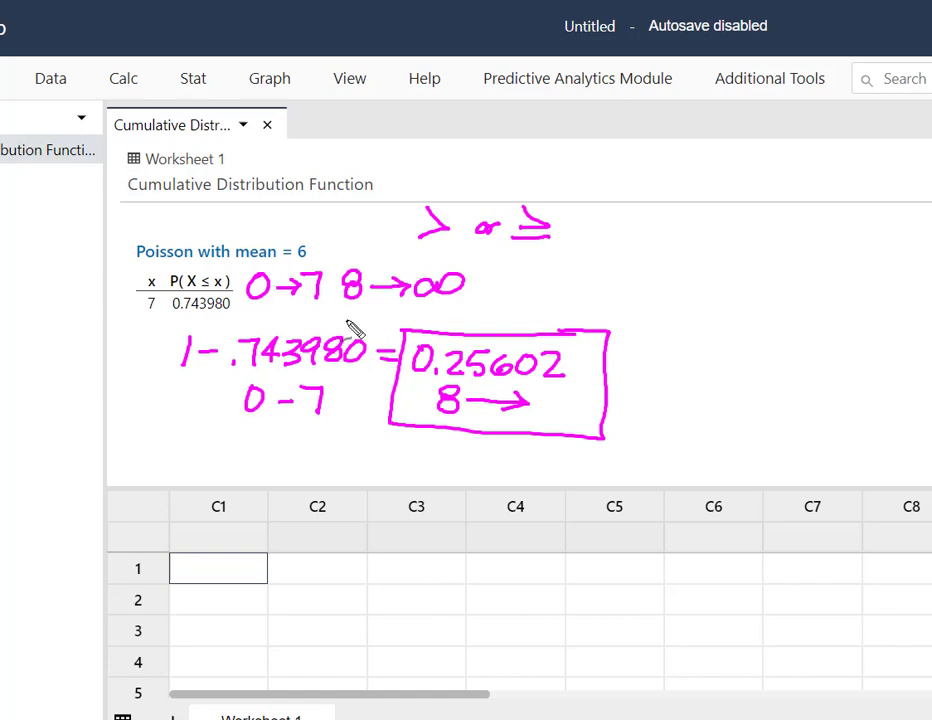
pyautogui.moveTo(360, 214)
pyautogui.mouseDown()
pyautogui.moveTo(311, 223)
pyautogui.moveTo(203, 243)
pyautogui.moveTo(183, 280)
pyautogui.mouseUp()
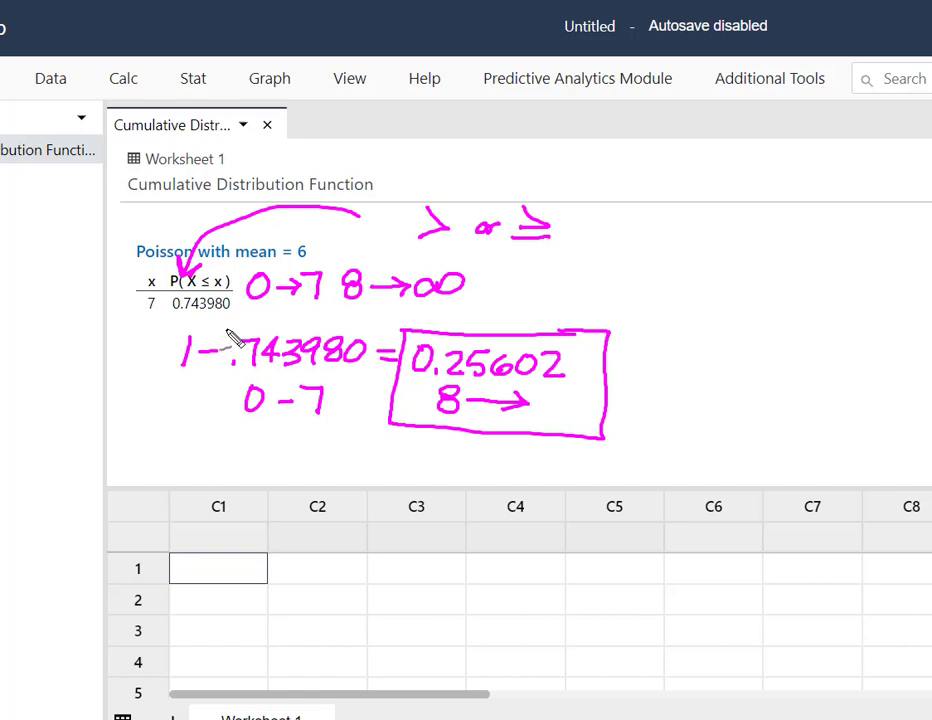
pyautogui.moveTo(229, 330)
pyautogui.mouseDown()
pyautogui.moveTo(164, 360)
pyautogui.moveTo(169, 392)
pyautogui.moveTo(224, 390)
pyautogui.moveTo(237, 366)
pyautogui.moveTo(238, 336)
pyautogui.mouseUp()
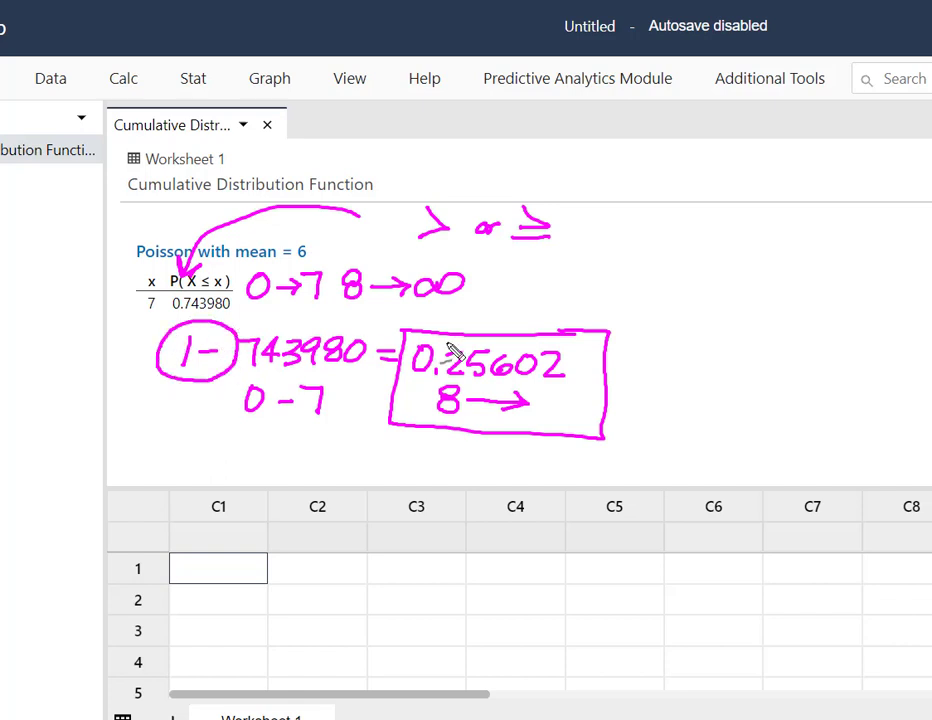